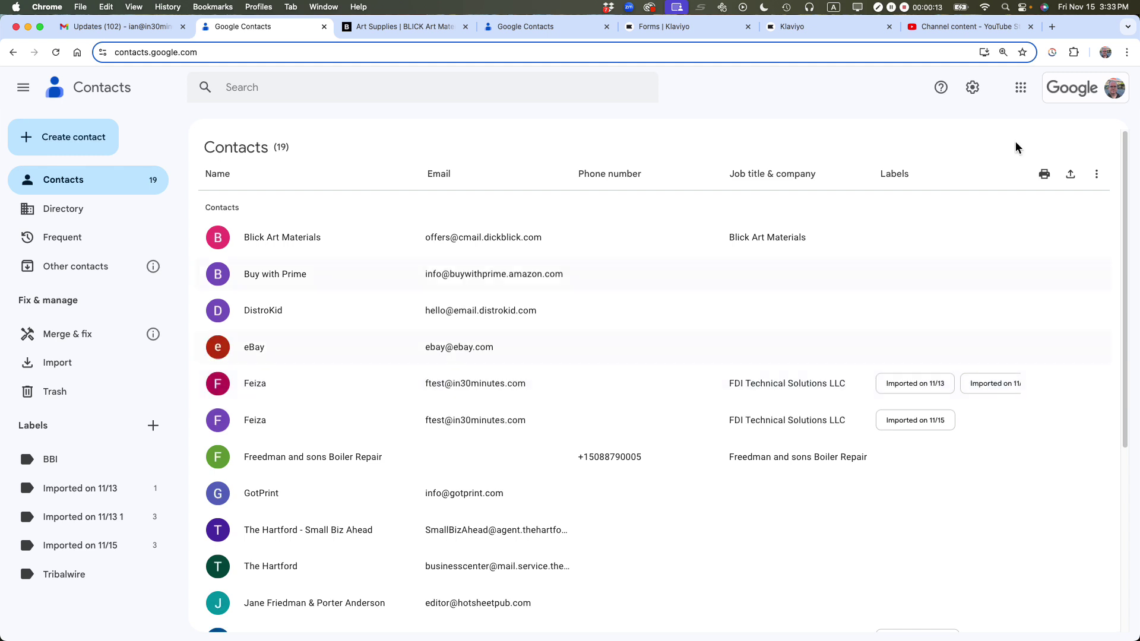
# - Open Google Contacts in a new tab from the Google apps menu to show the 19-contact list
pyautogui.click(1030, 89)
pyautogui.scroll(-4, 1018, 293)
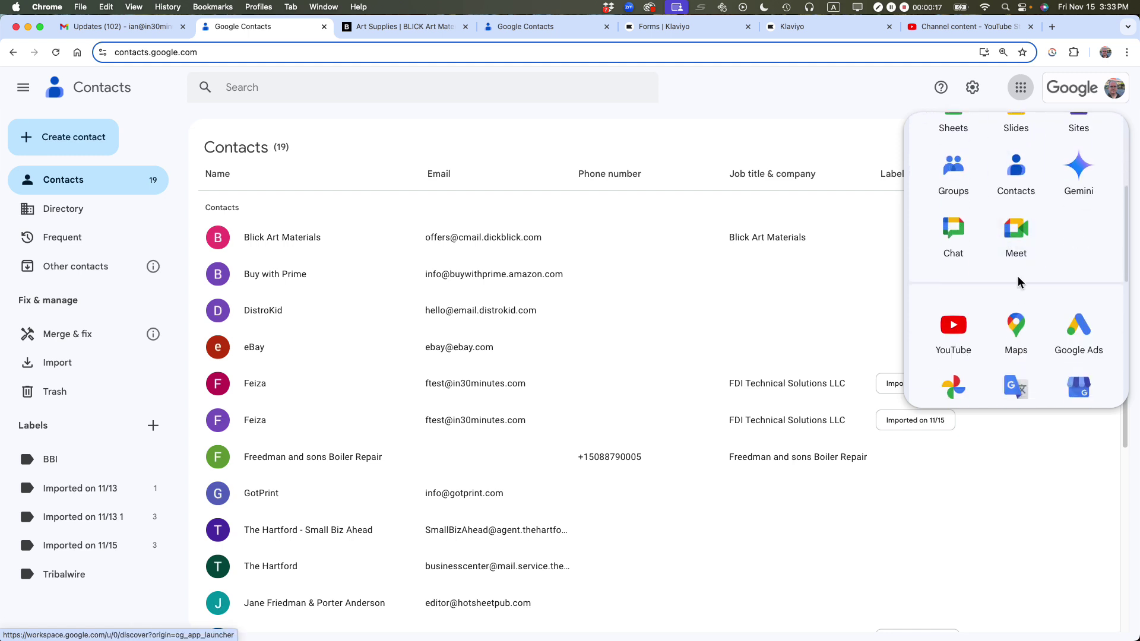
pyautogui.click(1018, 189)
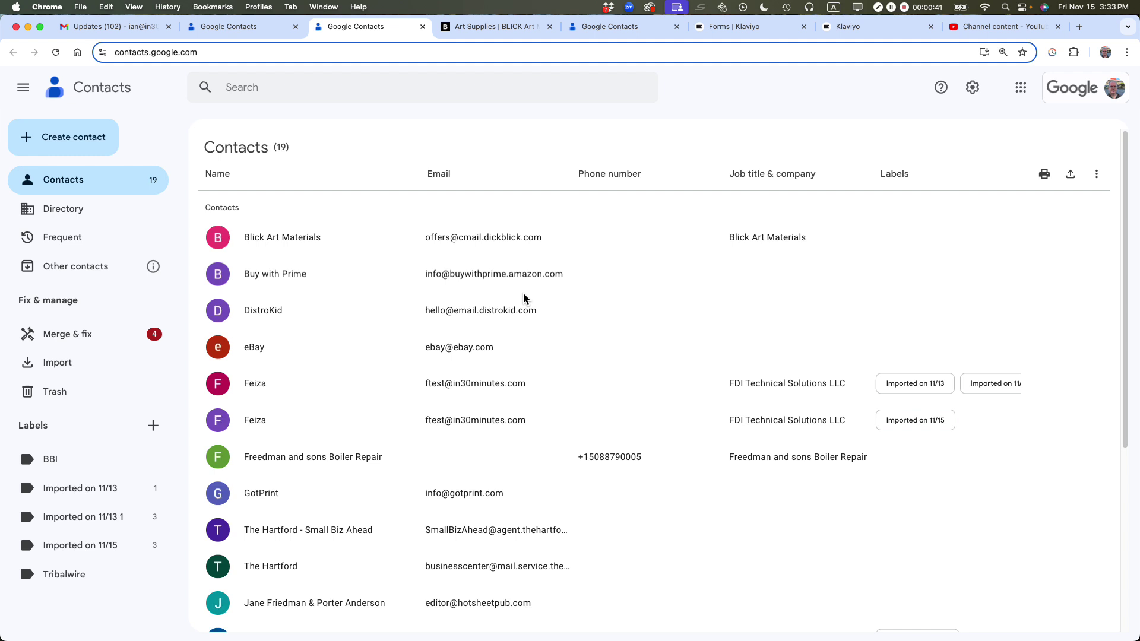
# - Start a contacts import and pick the google contacts columns CSV, but dismiss the file chooser without importing
pyautogui.click(66, 367)
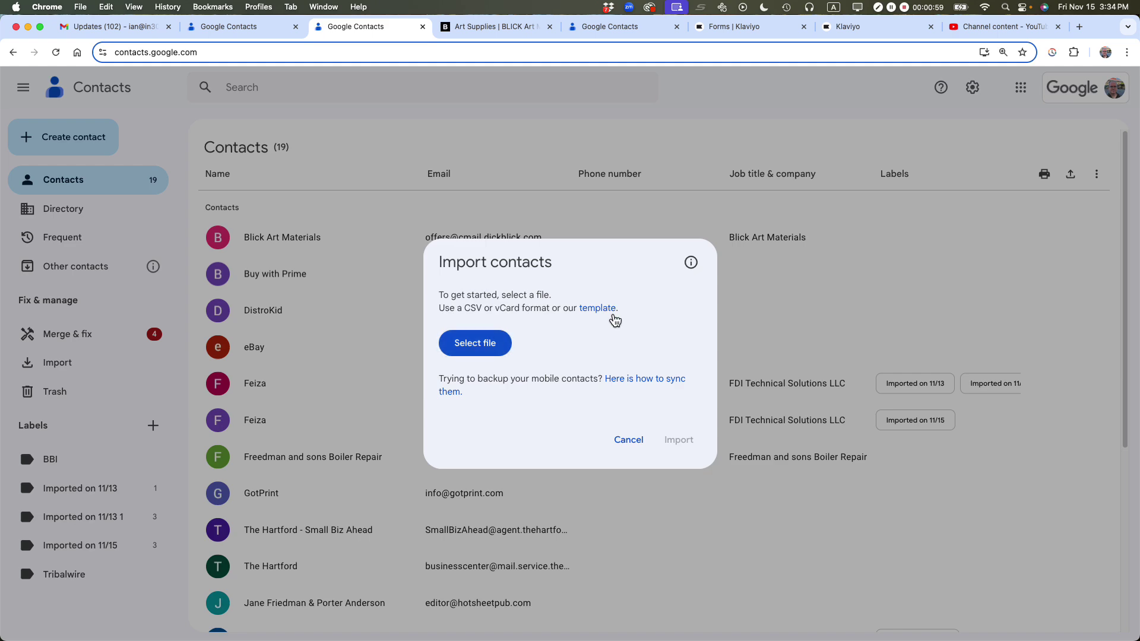
pyautogui.click(487, 350)
pyautogui.click(398, 313)
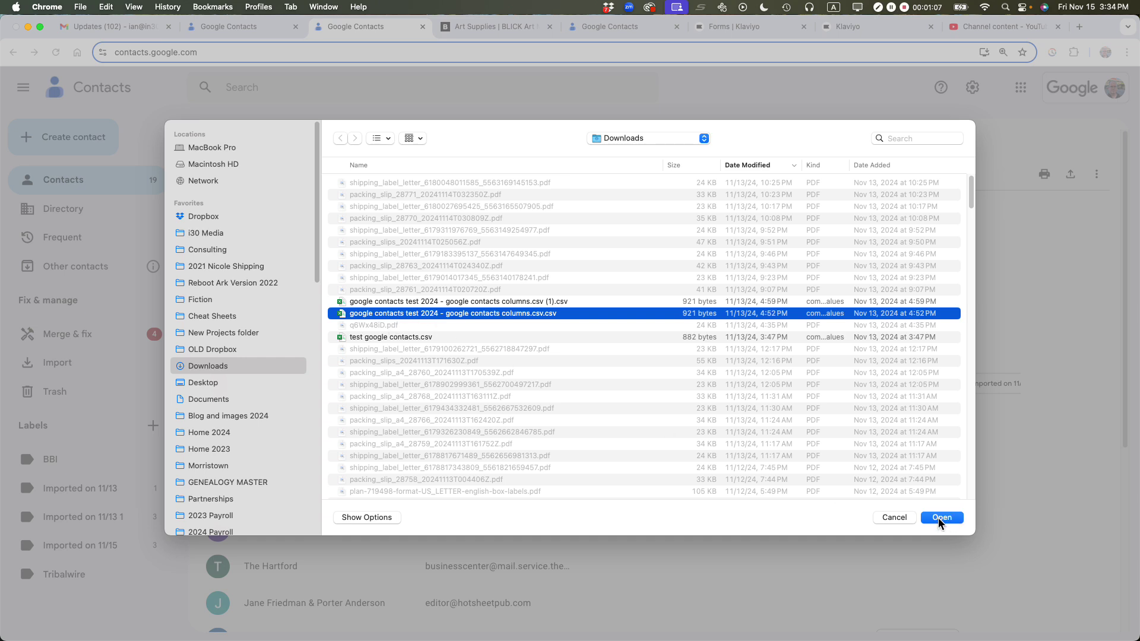
pyautogui.click(894, 518)
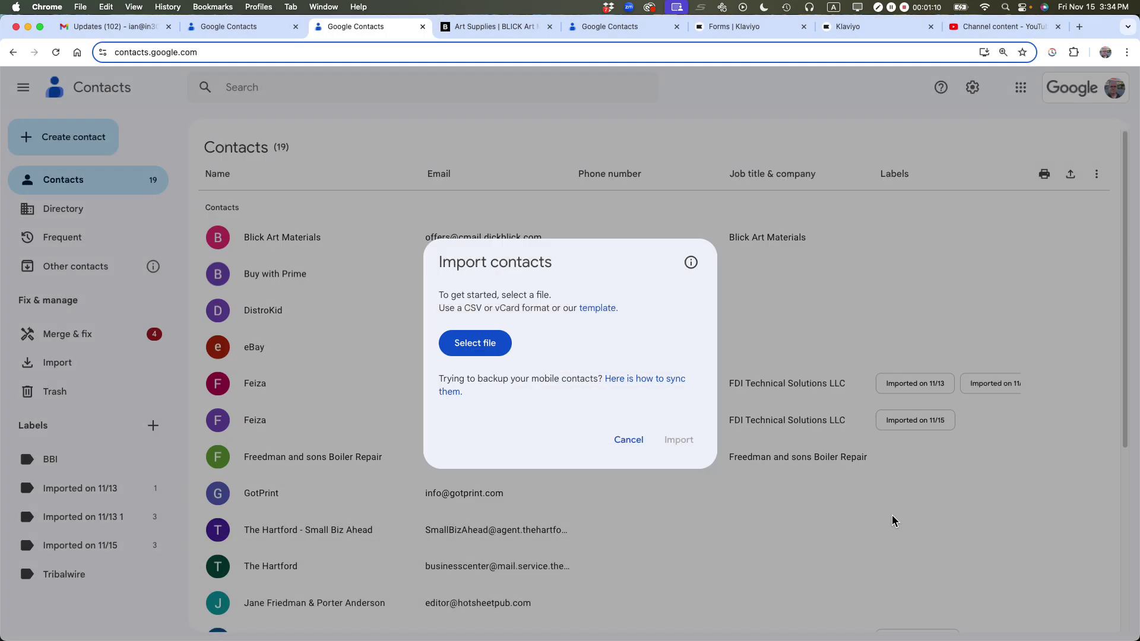
# - Cancel the import dialog and open the Blick Art Materials contact
pyautogui.click(842, 279)
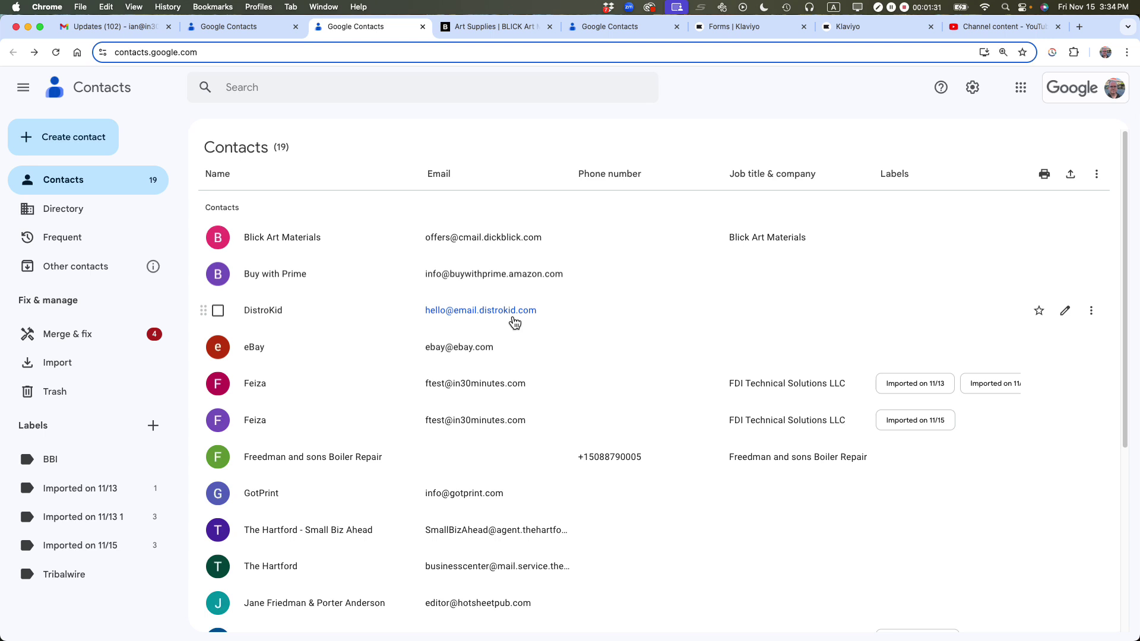
pyautogui.click(292, 252)
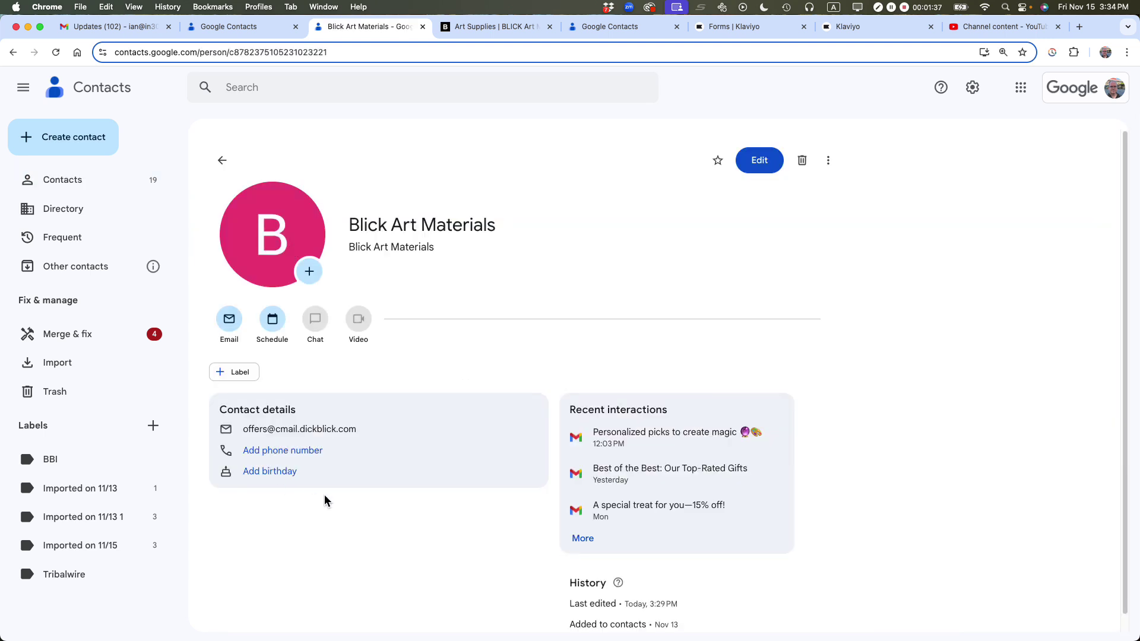
# - Set the contact's first name to Dick and last name to Blick, then save
pyautogui.click(756, 159)
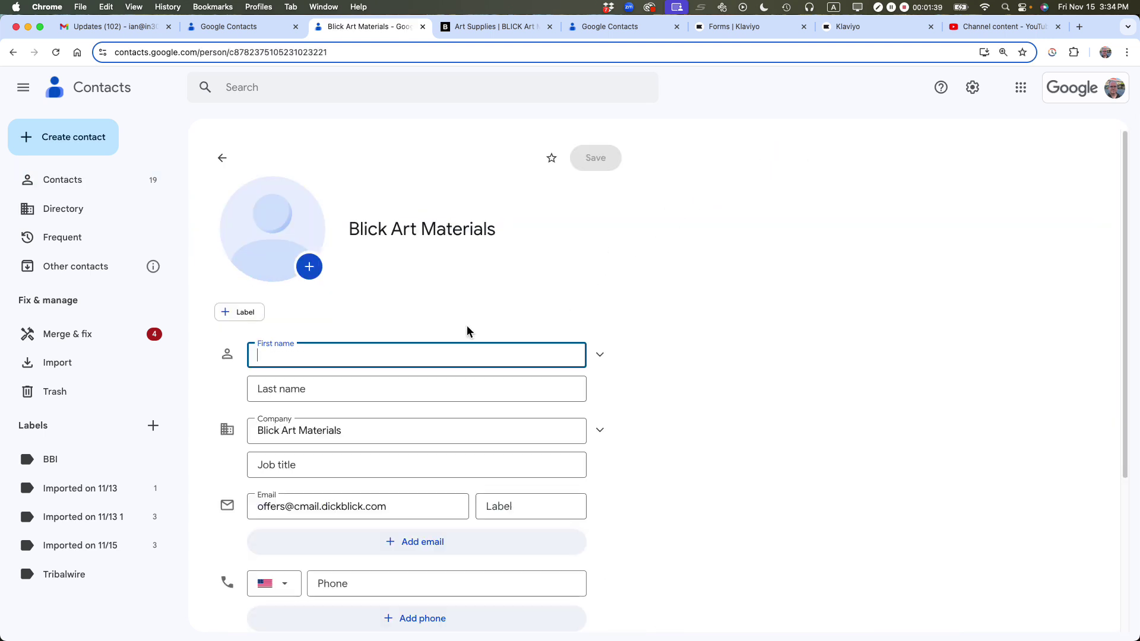
pyautogui.write('Dick')
pyautogui.press('Tab')
pyautogui.write('Blick')
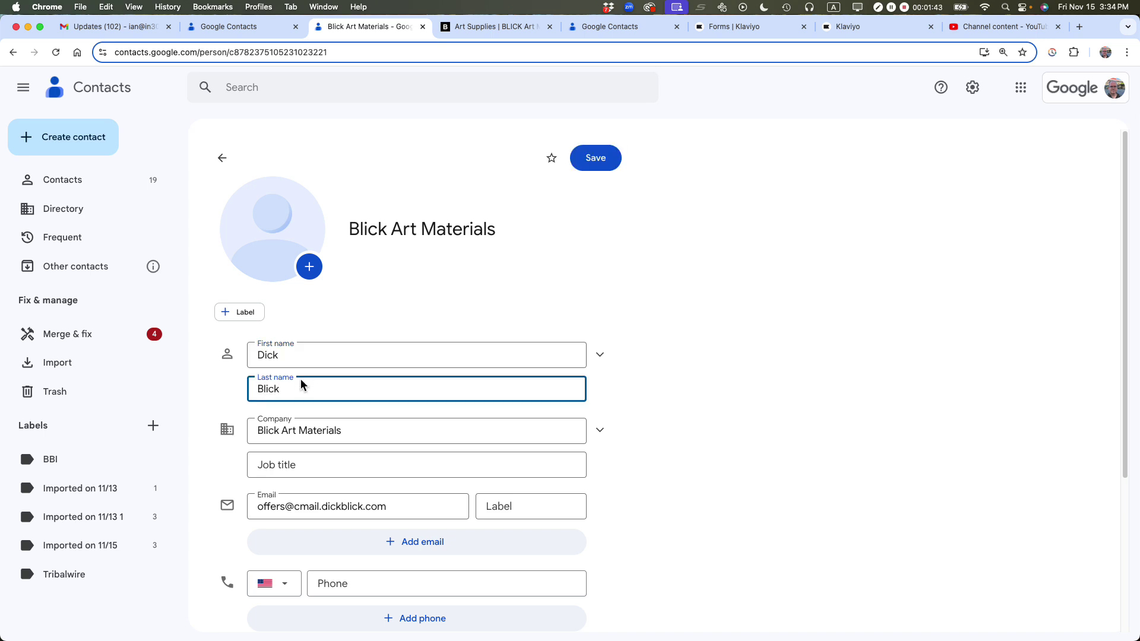
pyautogui.click(596, 155)
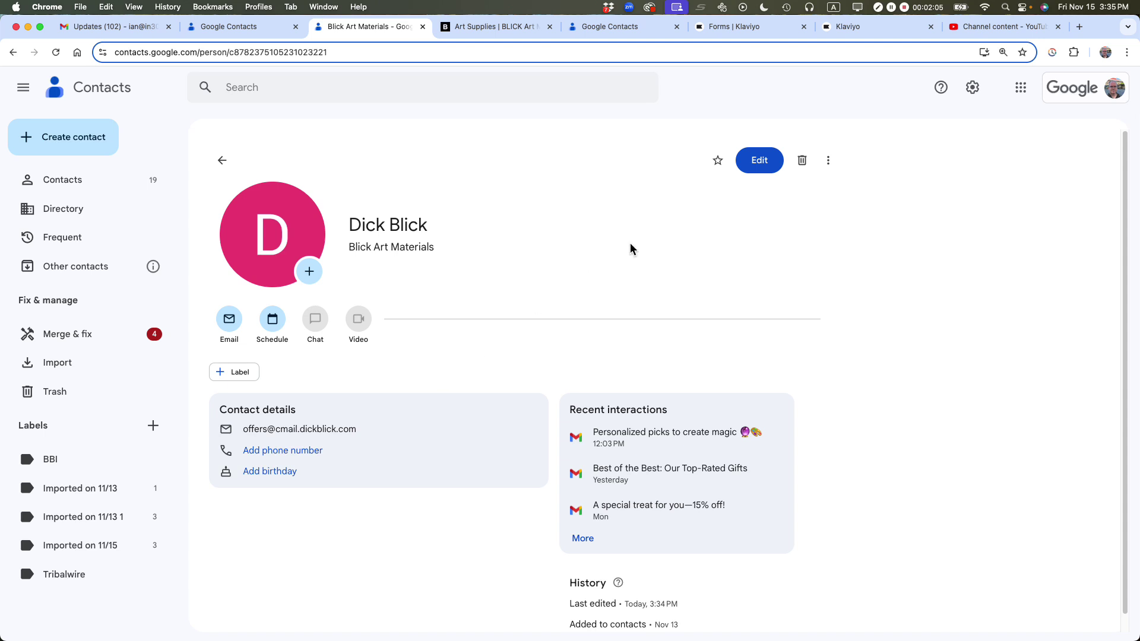
pyautogui.click(768, 166)
pyautogui.scroll(-5, 586, 306)
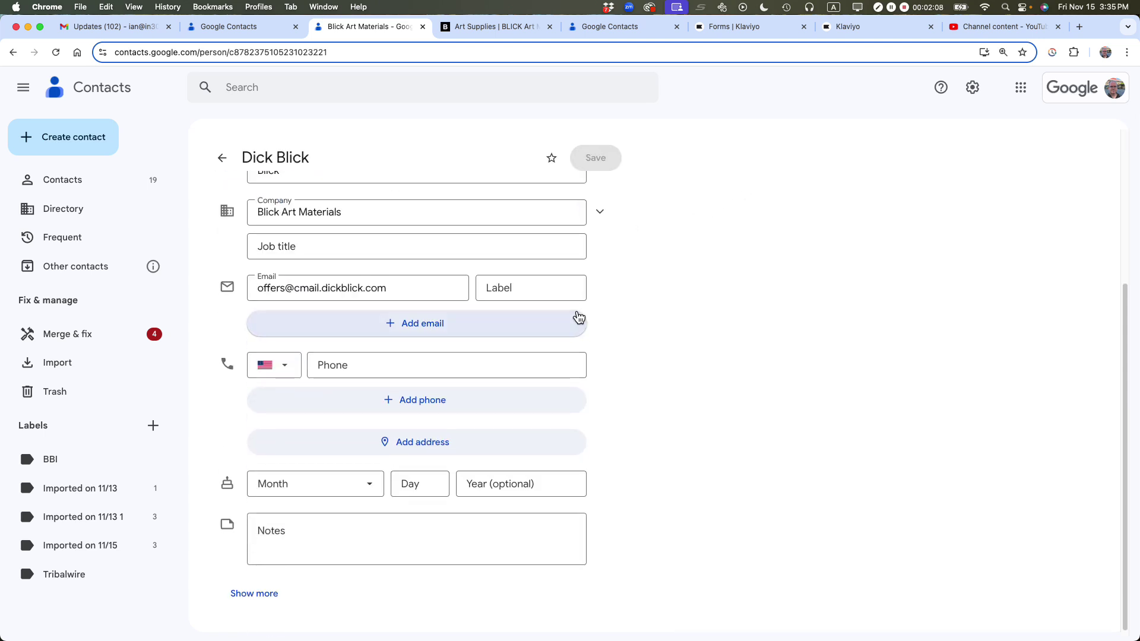
pyautogui.click(249, 597)
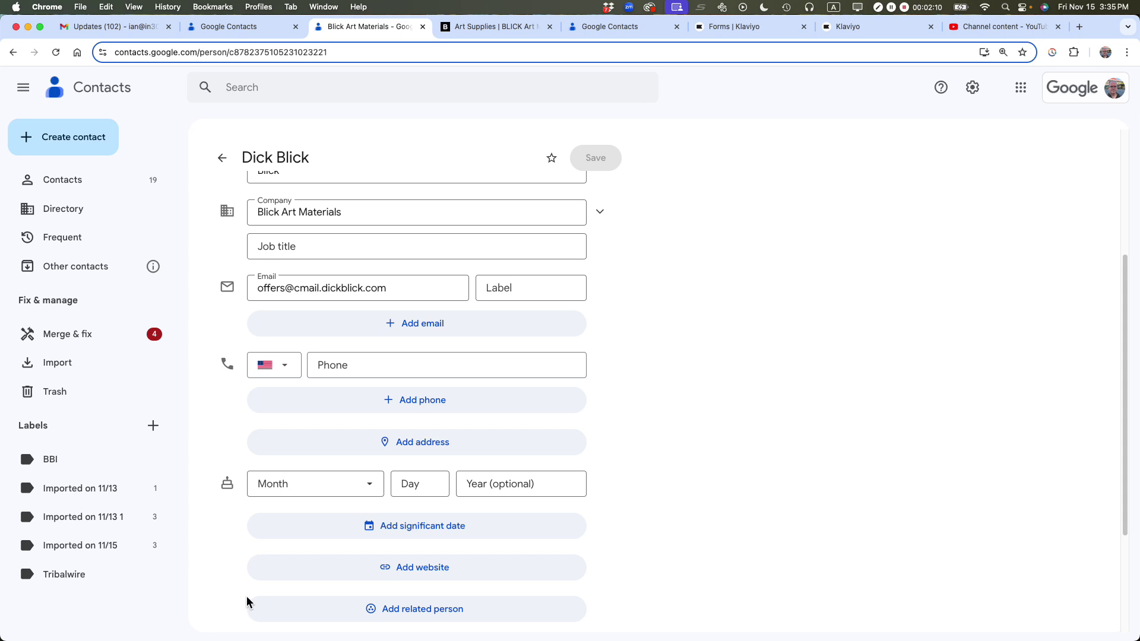
pyautogui.click(425, 573)
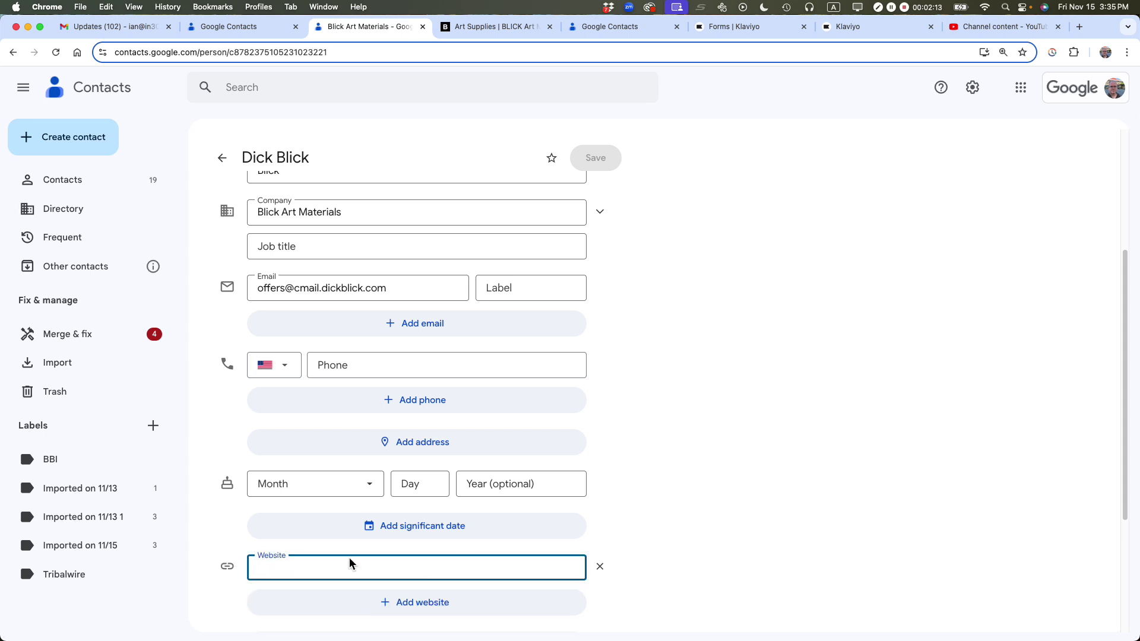
pyautogui.write('https:')
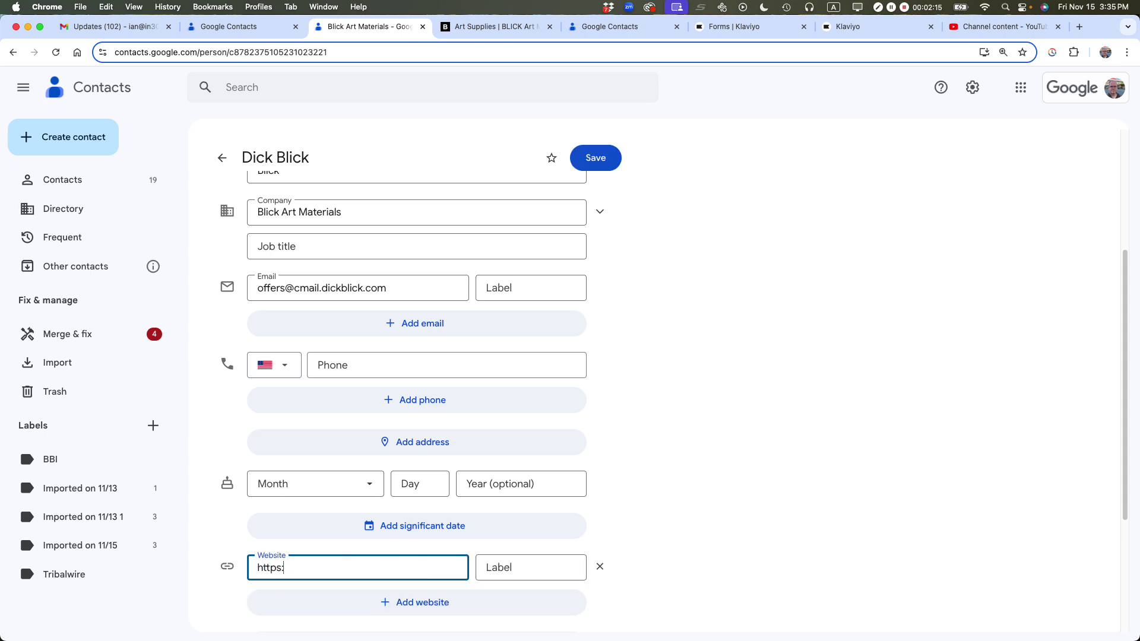
pyautogui.write('//dickblick.com')
pyautogui.click(600, 158)
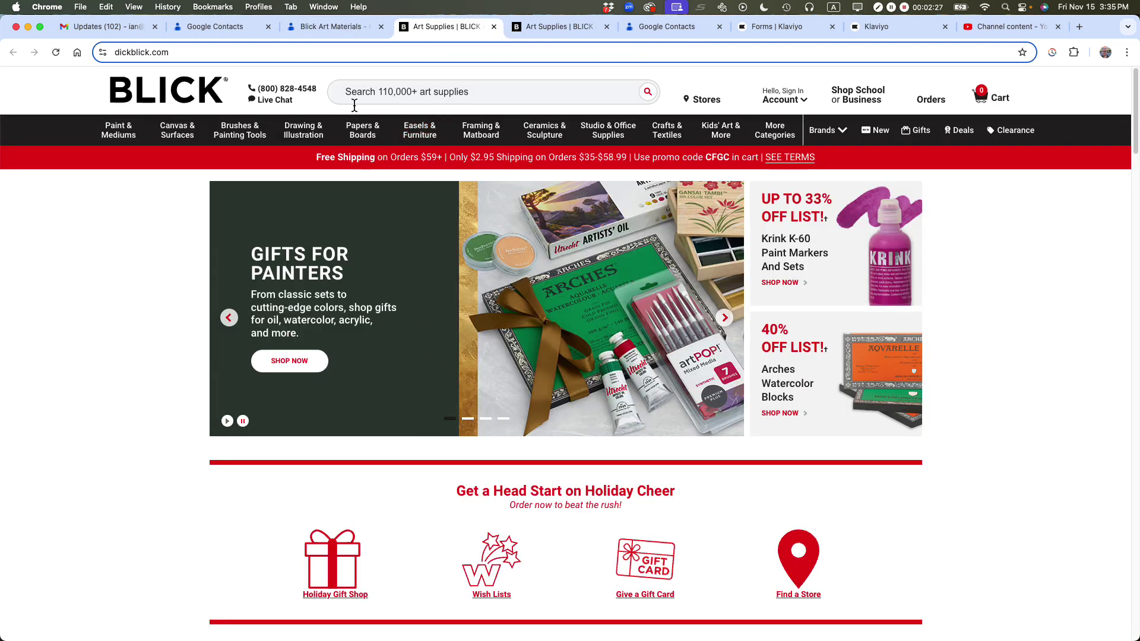
# - Add a two-line note 'art supplies' and 'discount code 15OFF' to Dick Blick and save
pyautogui.click(351, 28)
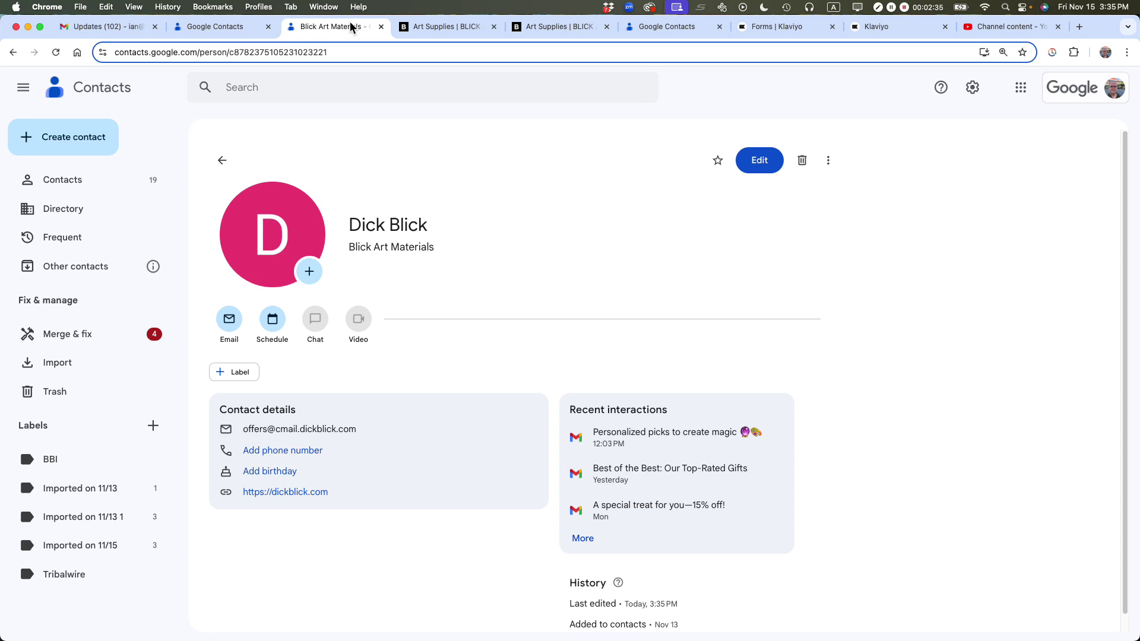
pyautogui.click(760, 165)
pyautogui.scroll(-5, 594, 356)
pyautogui.click(324, 544)
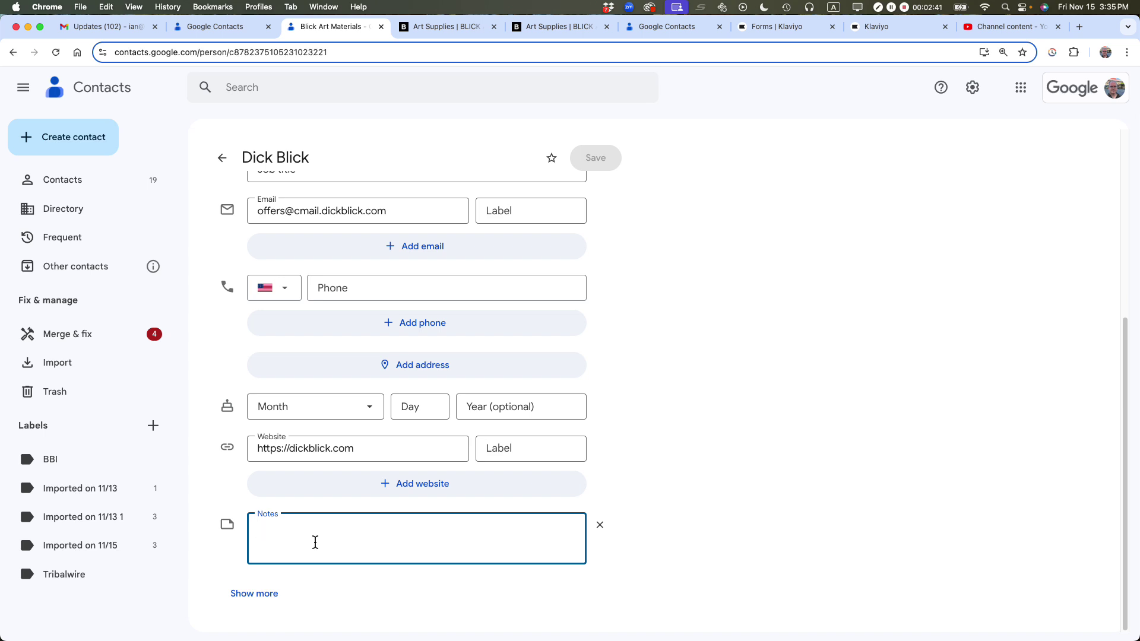
pyautogui.write('art supplies')
pyautogui.press('Return')
pyautogui.write('discount code ')
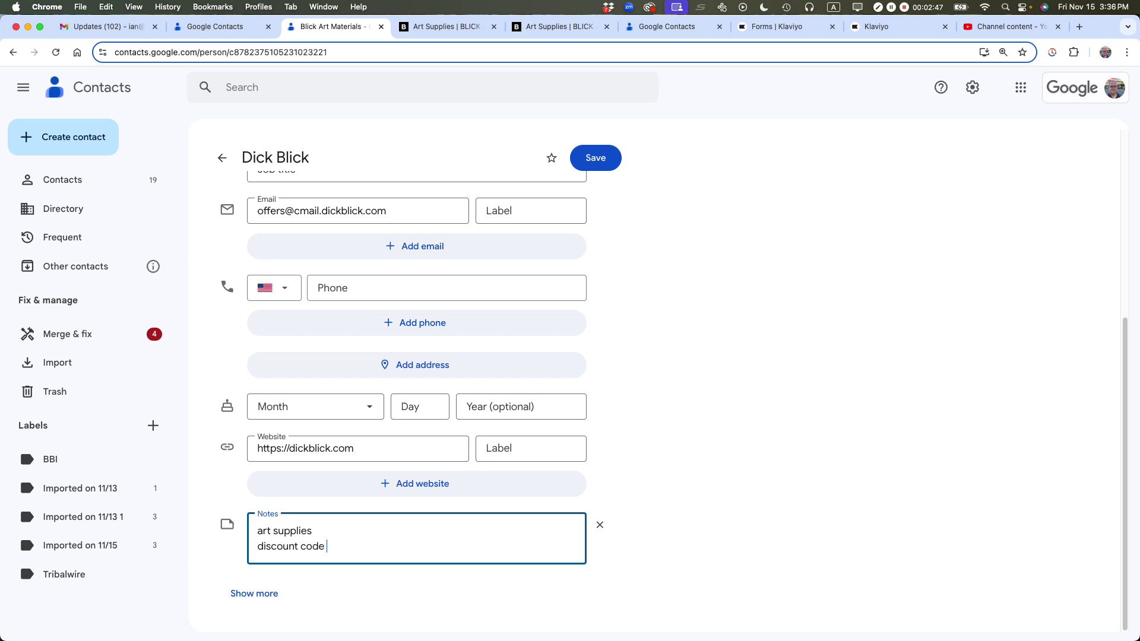
pyautogui.write('15OFF')
pyautogui.click(591, 160)
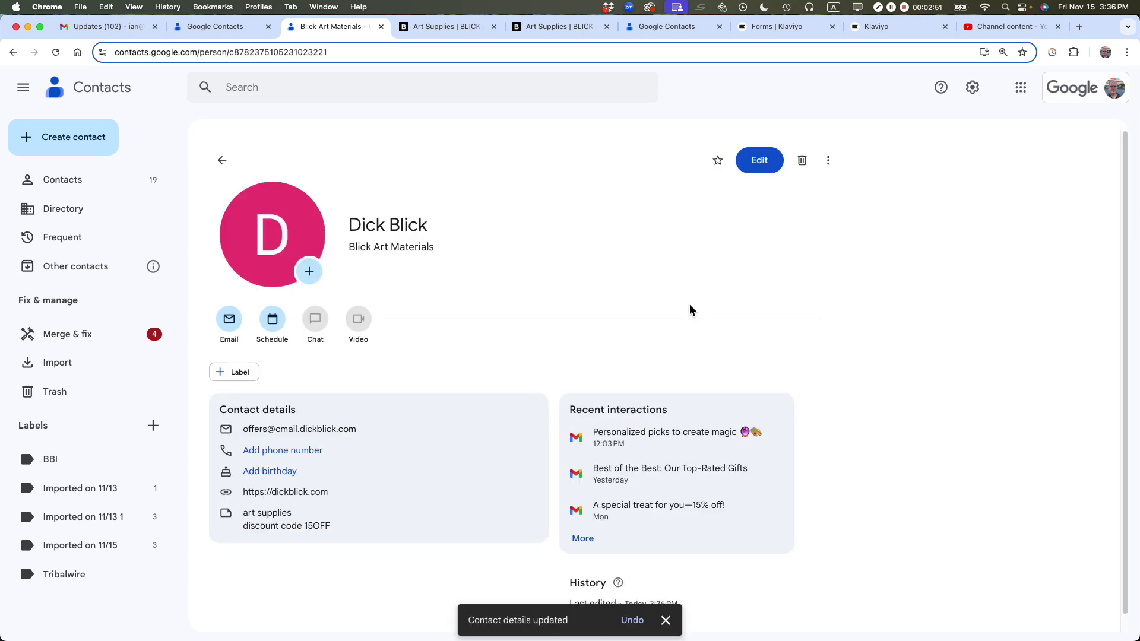
# - Search contacts for 'plumber' and open Freedman and sons Boiler Repair, highlighting its notes
pyautogui.click(222, 161)
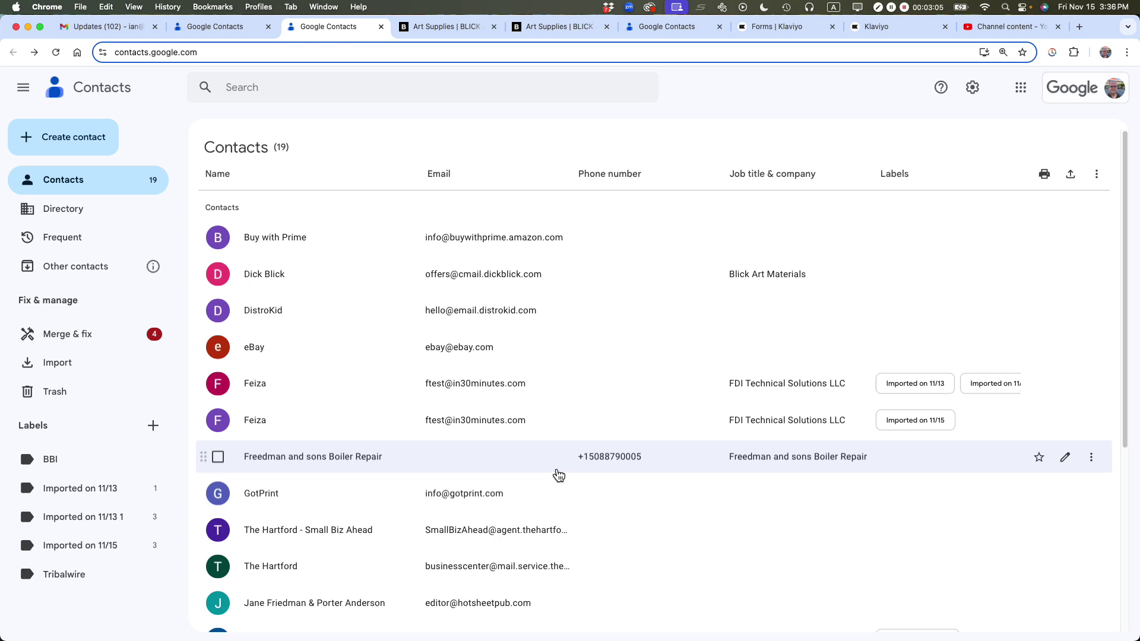
pyautogui.click(268, 98)
pyautogui.write('plumber')
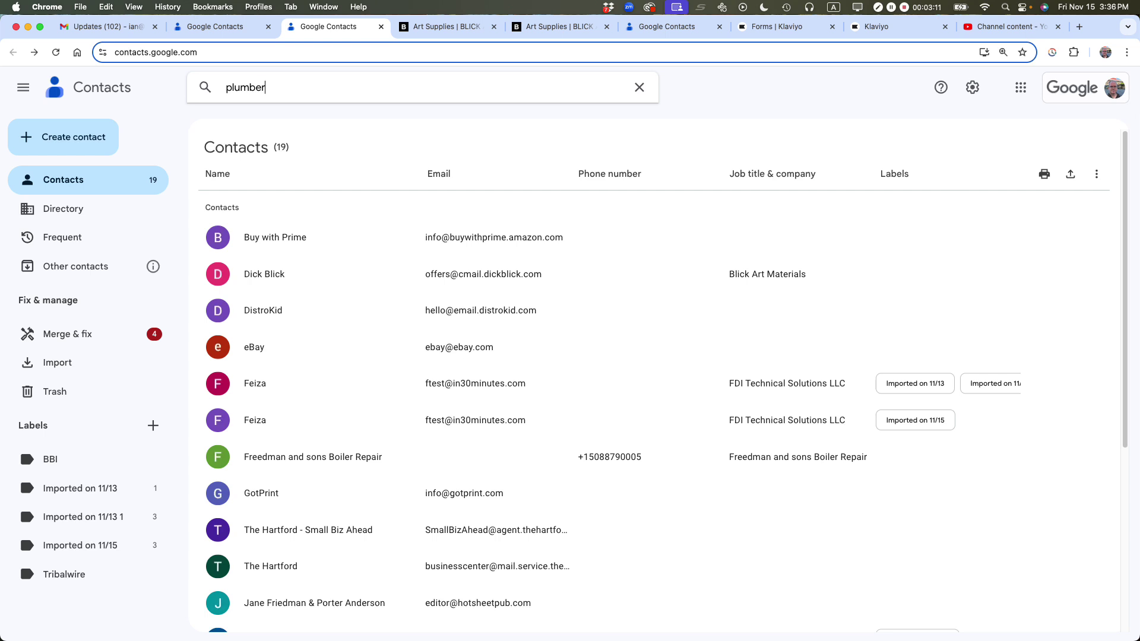
pyautogui.press('Return')
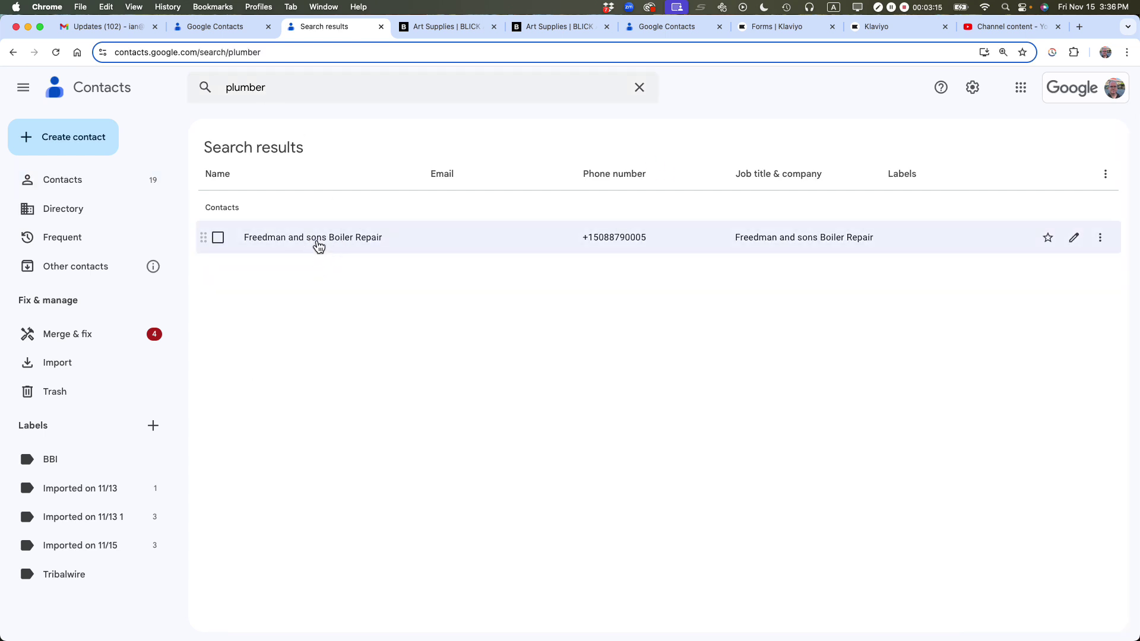
pyautogui.click(319, 246)
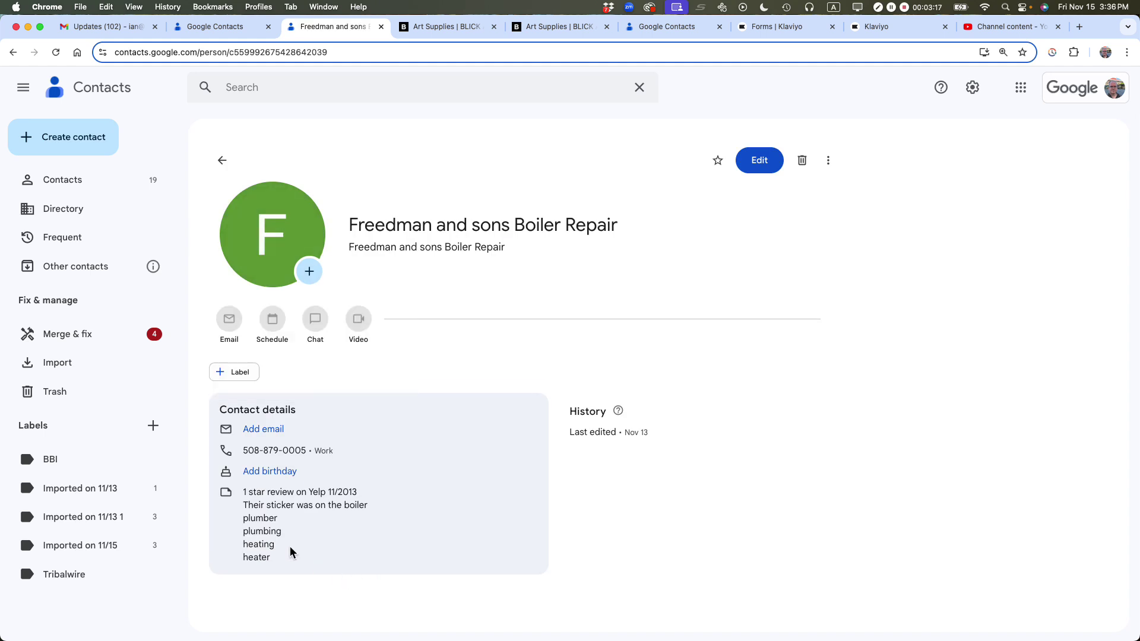
pyautogui.moveTo(288, 550); pyautogui.dragTo(242, 500)
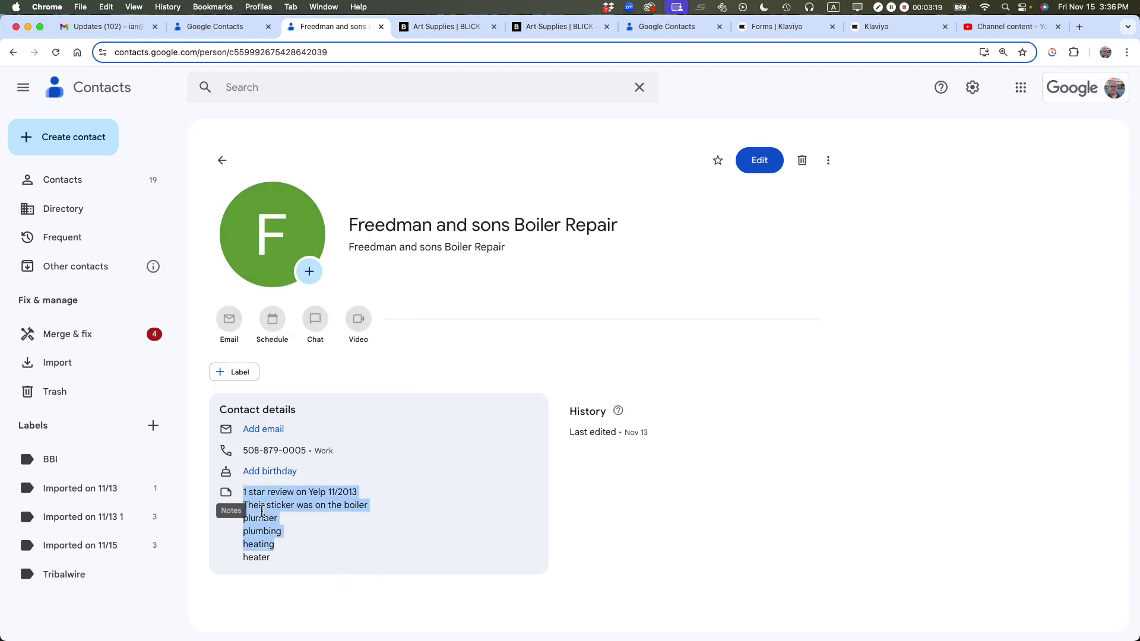